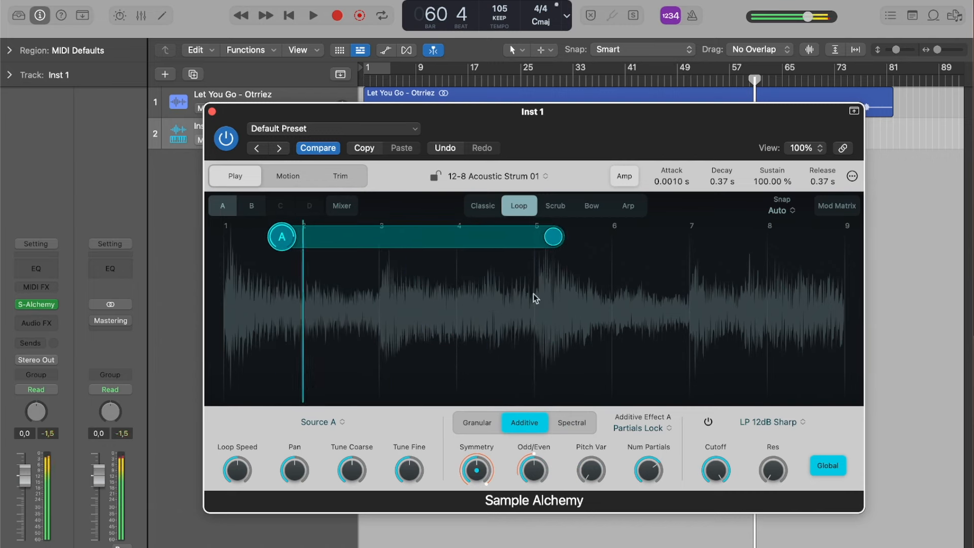
# Switch source A to Granular synthesis in Sample Alchemy and lower its loop end handle on the waveform
pyautogui.click(477, 423)
pyautogui.moveTo(556, 234); pyautogui.dragTo(552, 369)
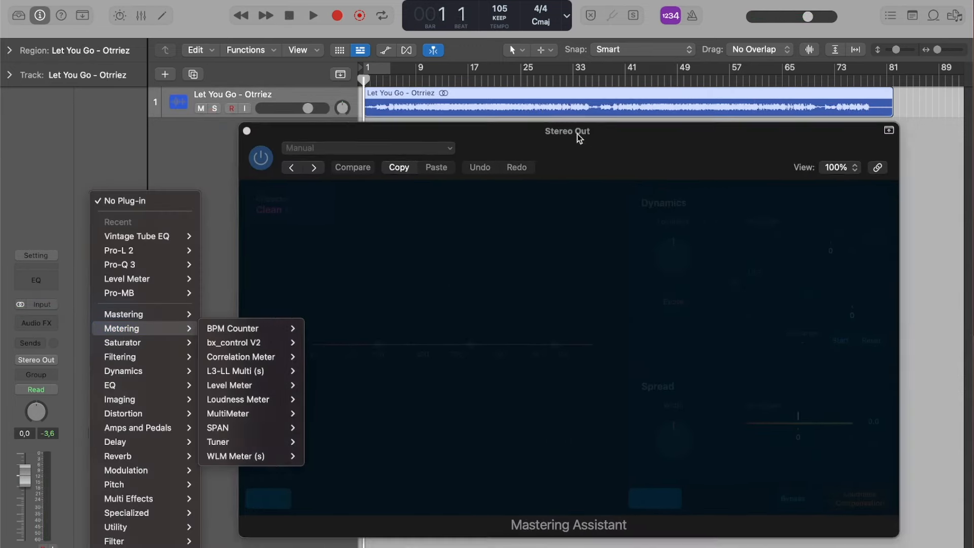
# Reposition the Mastering Assistant window for Stereo Out and raise its Loudness
pyautogui.moveTo(678, 144); pyautogui.dragTo(655, 147)
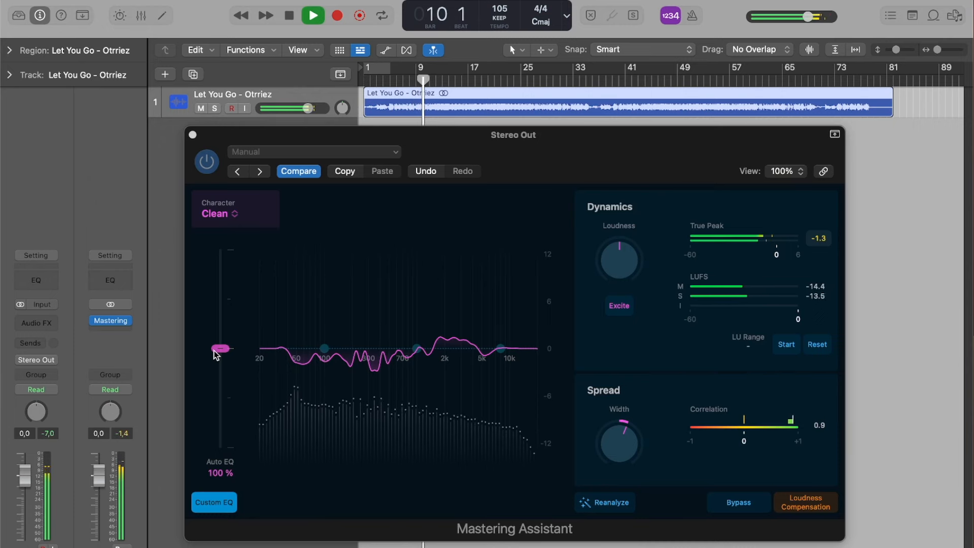
pyautogui.moveTo(604, 268); pyautogui.dragTo(610, 240)
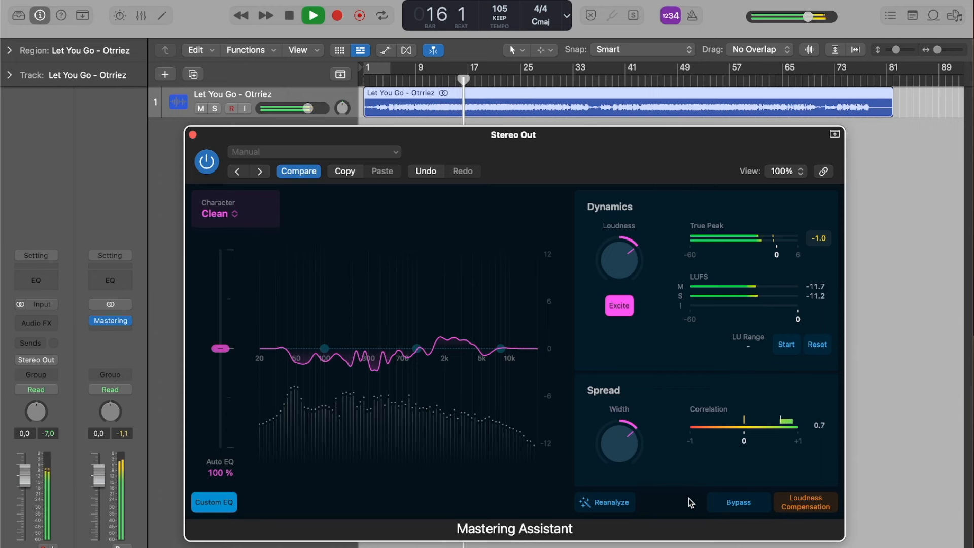
# Turn on Loudness Compensation and compare the mastered signal with the bypassed one
pyautogui.click(740, 503)
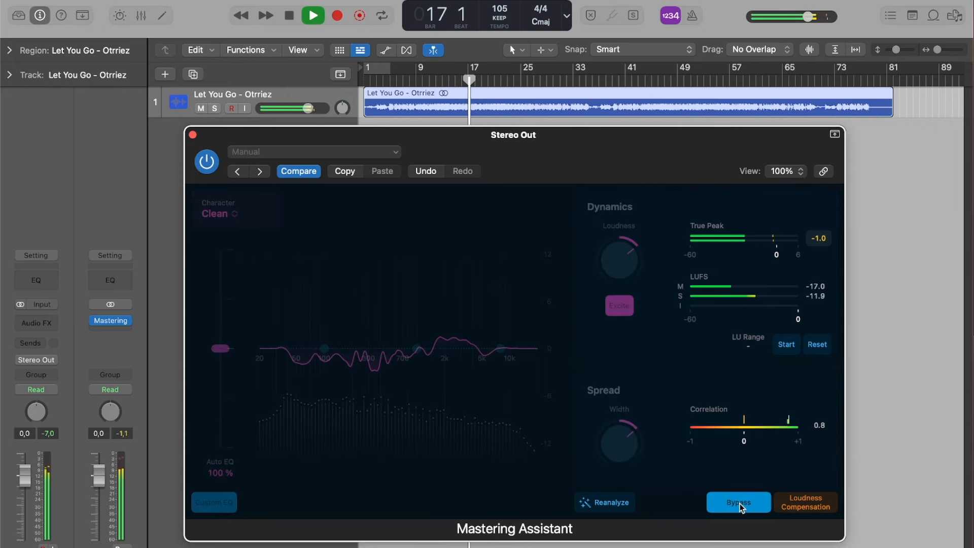
pyautogui.click(740, 504)
pyautogui.click(797, 504)
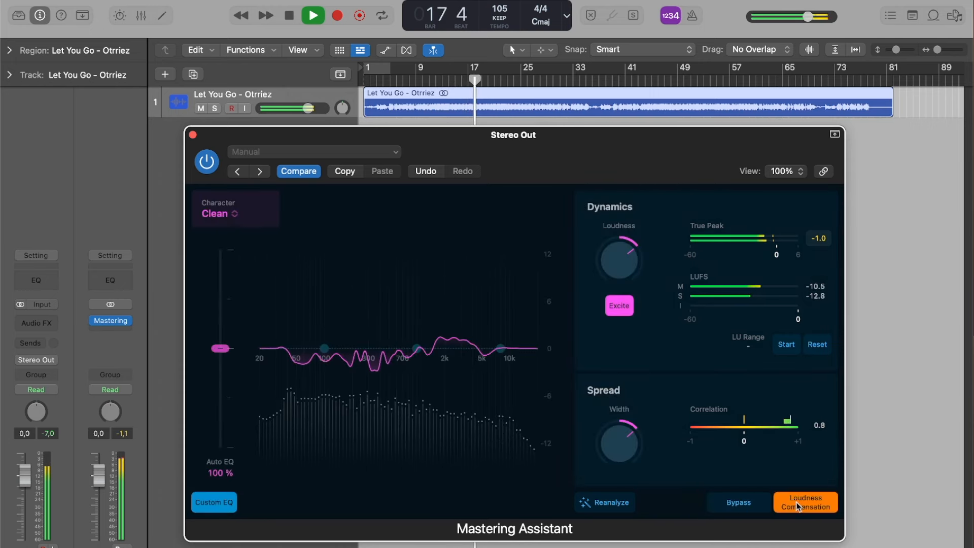
pyautogui.click(732, 504)
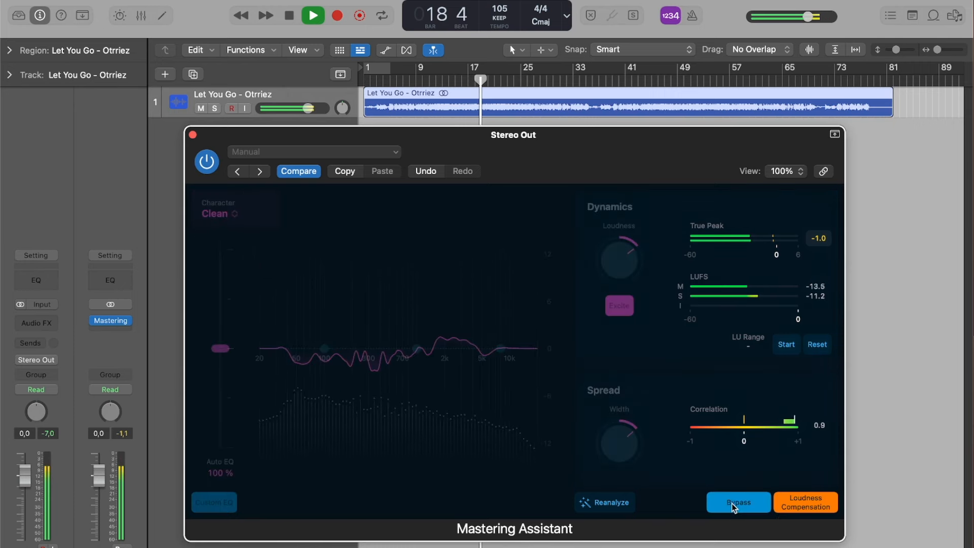
pyautogui.click(732, 503)
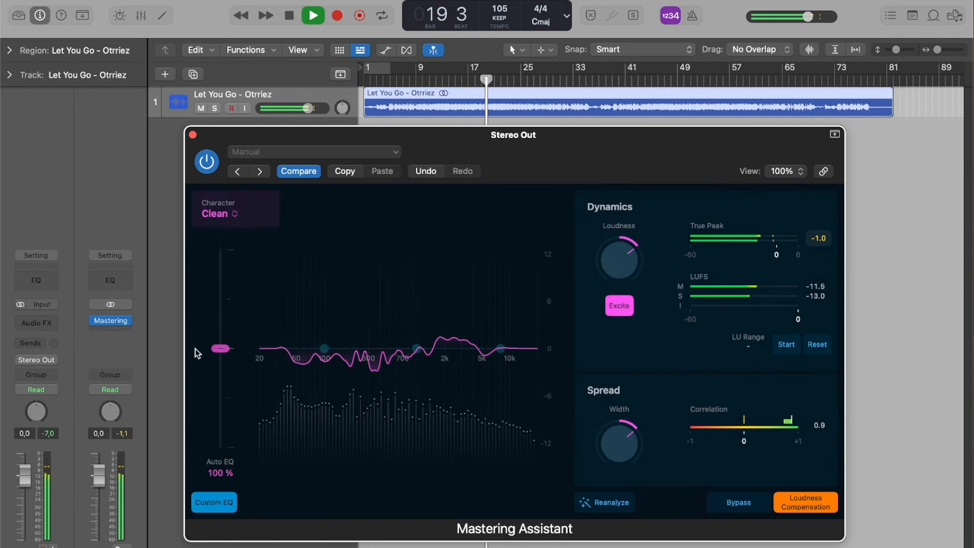
# Raise the Auto EQ amount in the Mastering Assistant
pyautogui.moveTo(219, 335); pyautogui.dragTo(221, 301)
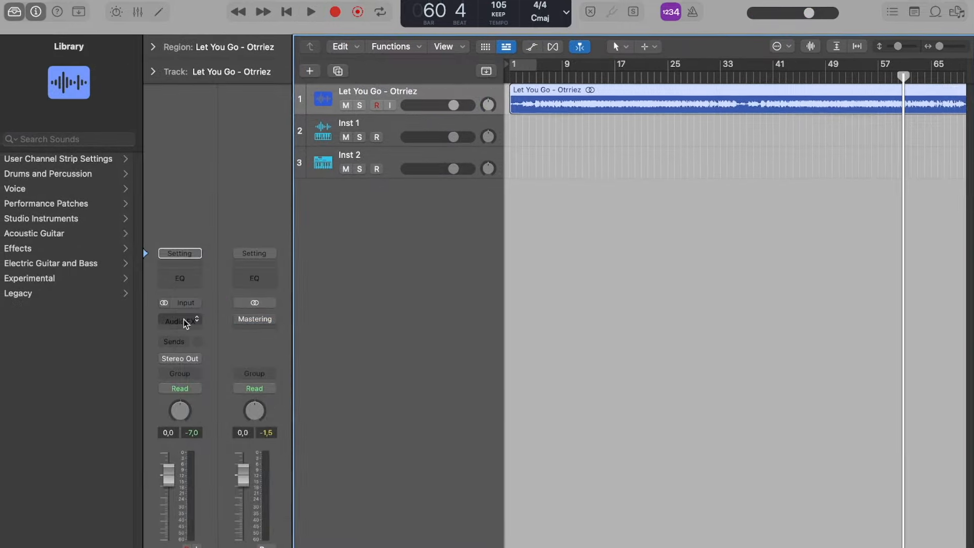
# Insert the Beat Breaker multi-effect on the Let You Go - Otrriez track and select the slice marker at beat 1.5
pyautogui.click(183, 319)
pyautogui.moveTo(180, 320)
pyautogui.moveTo(212, 483)
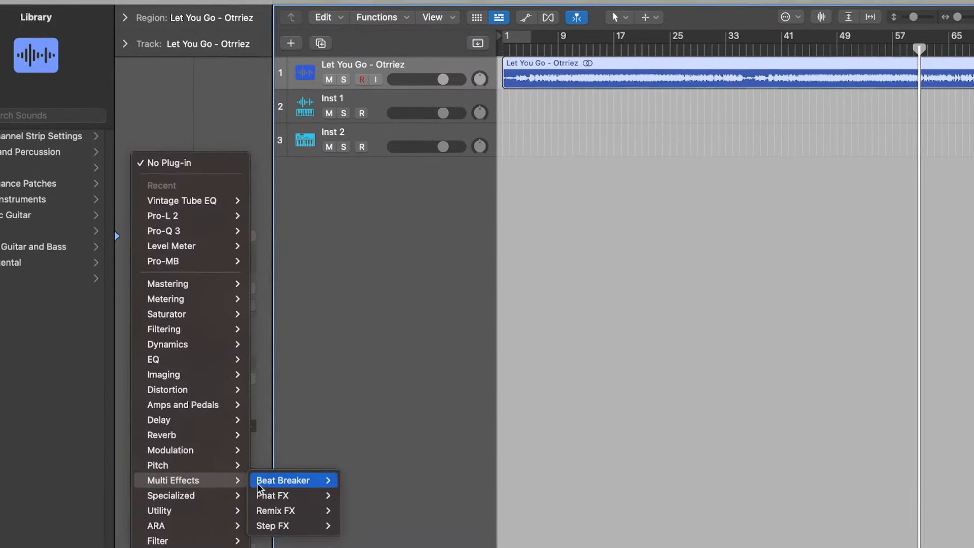
pyautogui.moveTo(264, 484)
pyautogui.click(355, 480)
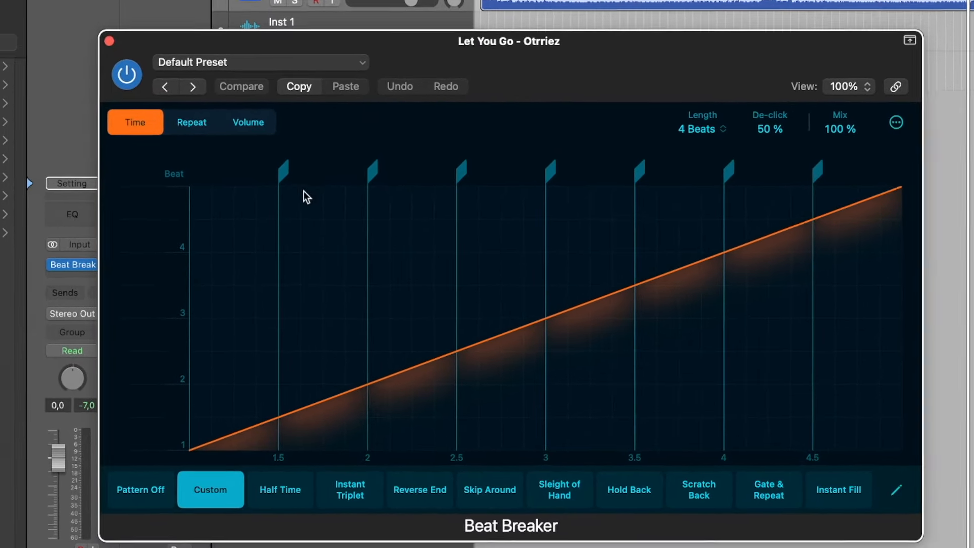
pyautogui.click(280, 160)
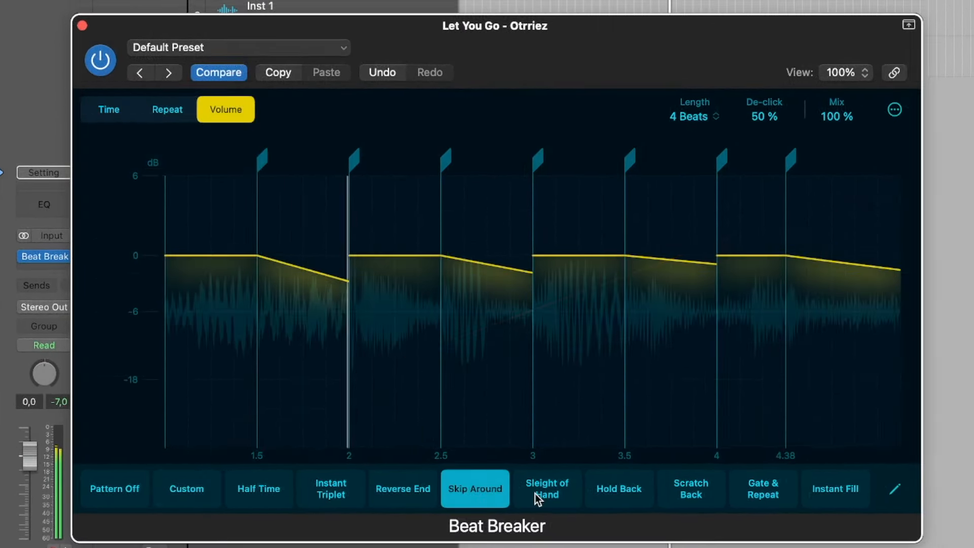
# Audition the Sleight of Hand and Hold Back patterns in Beat Breaker
pyautogui.click(535, 494)
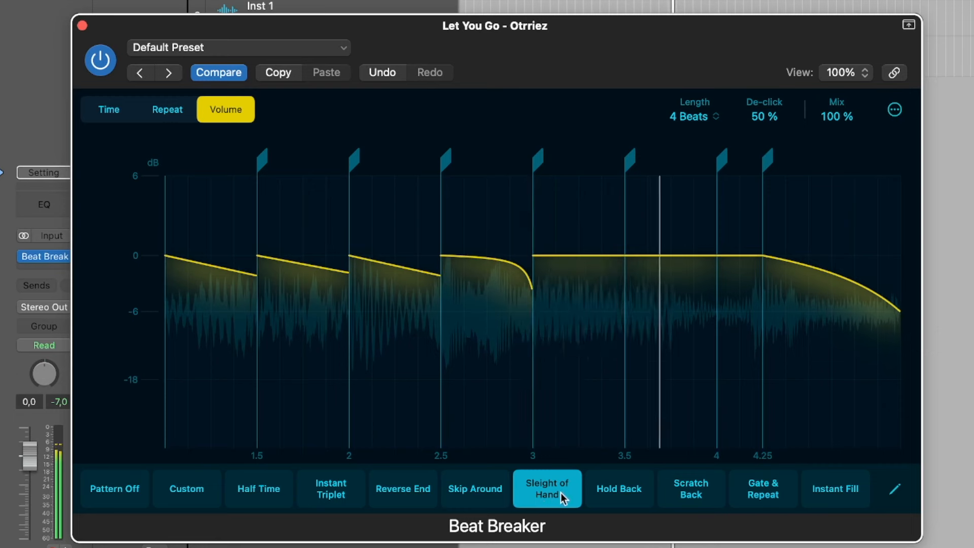
pyautogui.click(631, 496)
# In the Scratch Back pattern, lower the slice volumes at beat 3.5, at beat 4.5 to -7.6 dB and at beat 2 to -5.7 dB
pyautogui.click(692, 488)
pyautogui.moveTo(655, 257); pyautogui.dragTo(682, 324)
pyautogui.moveTo(842, 255); pyautogui.dragTo(744, 331)
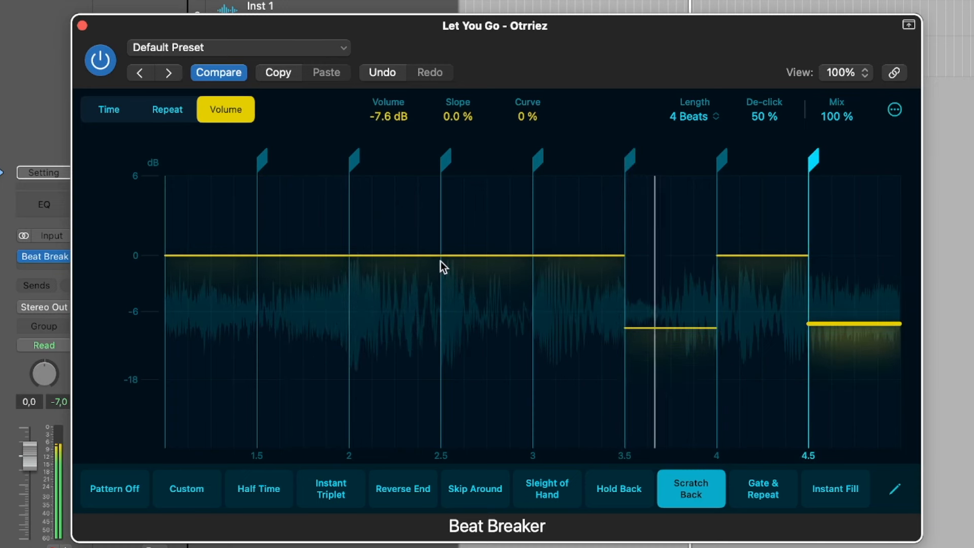
pyautogui.moveTo(391, 256); pyautogui.dragTo(364, 329)
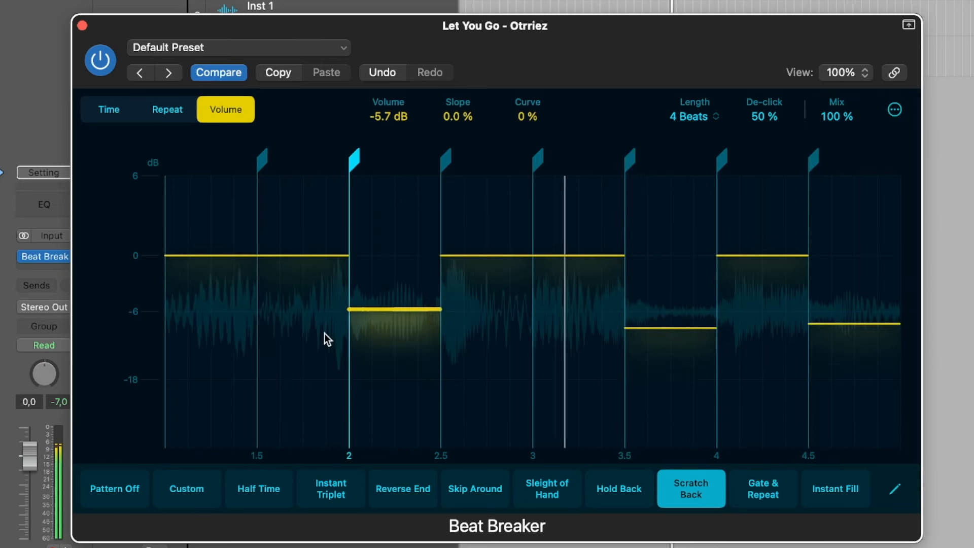
# Audition the Gate & Repeat pattern, switch to Instant Fill and lower the first slice's volume
pyautogui.click(763, 495)
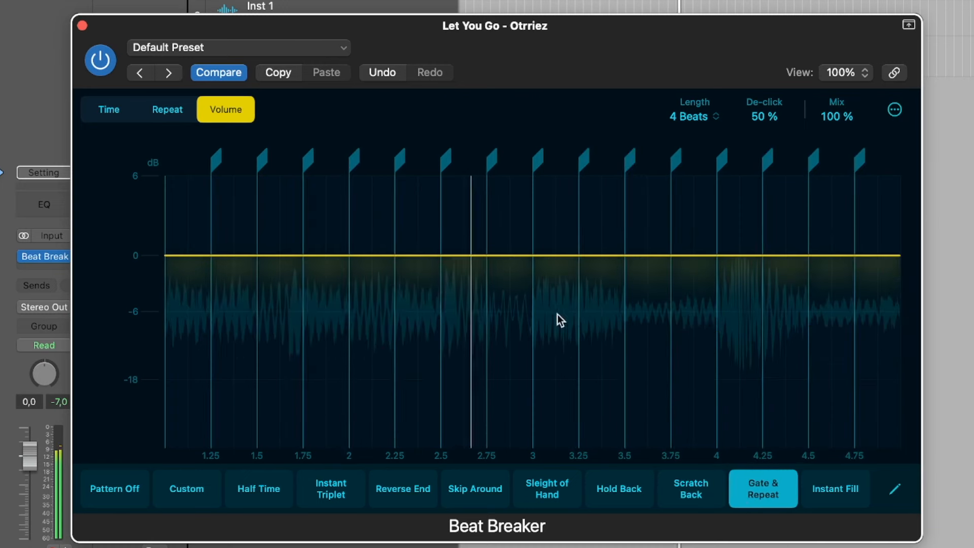
pyautogui.click(839, 492)
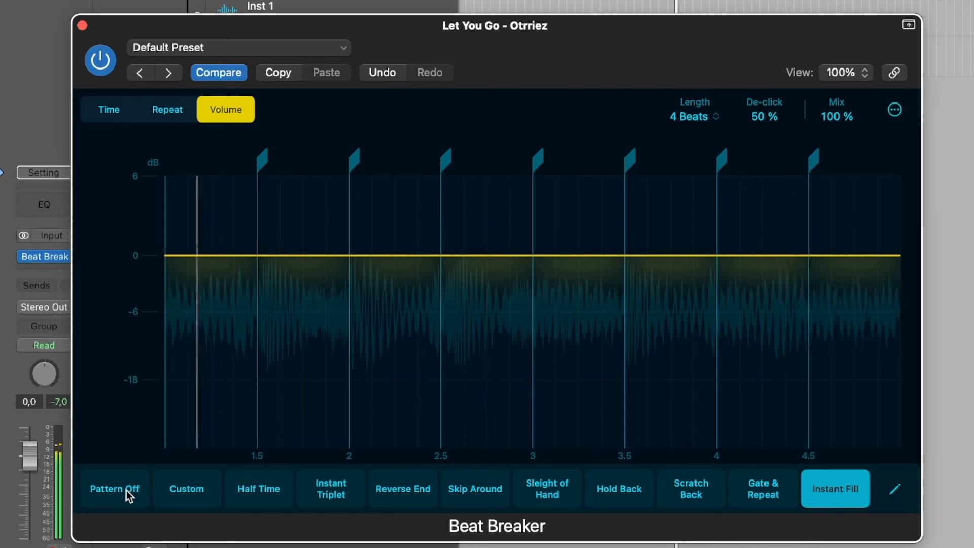
pyautogui.moveTo(189, 255); pyautogui.dragTo(193, 360)
# Show the Instant Fill pattern's repeat settings and inspect the slices at beats 3, 2.5 and 2
pyautogui.click(172, 108)
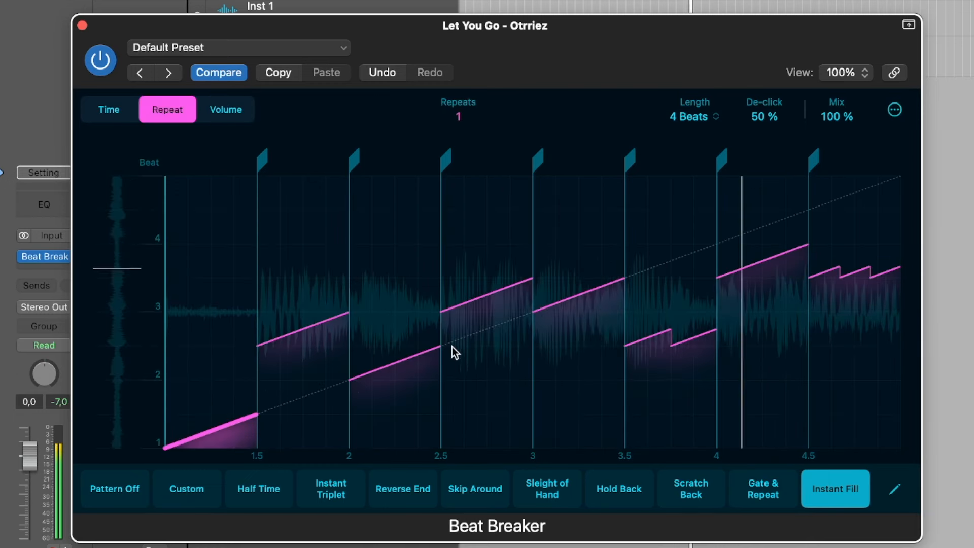
pyautogui.click(577, 348)
pyautogui.click(478, 294)
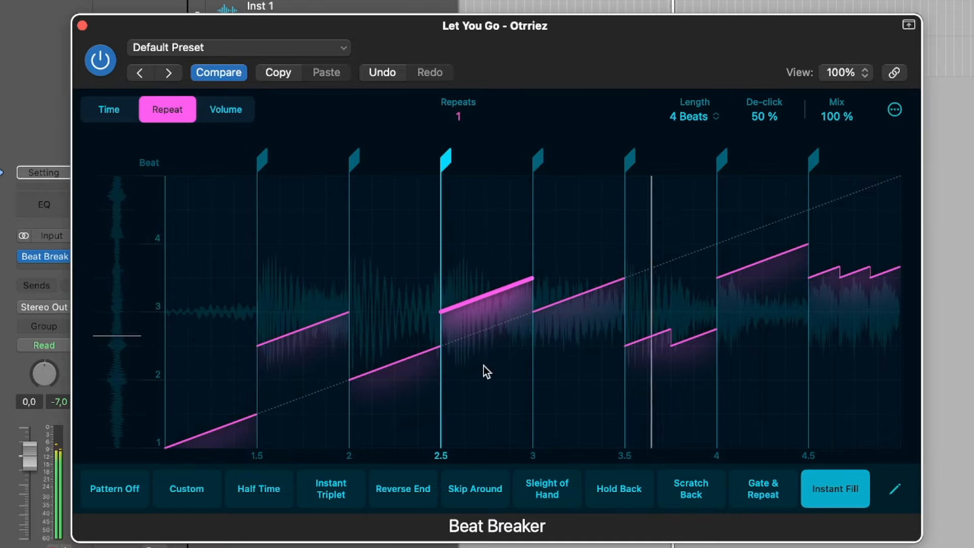
pyautogui.click(410, 412)
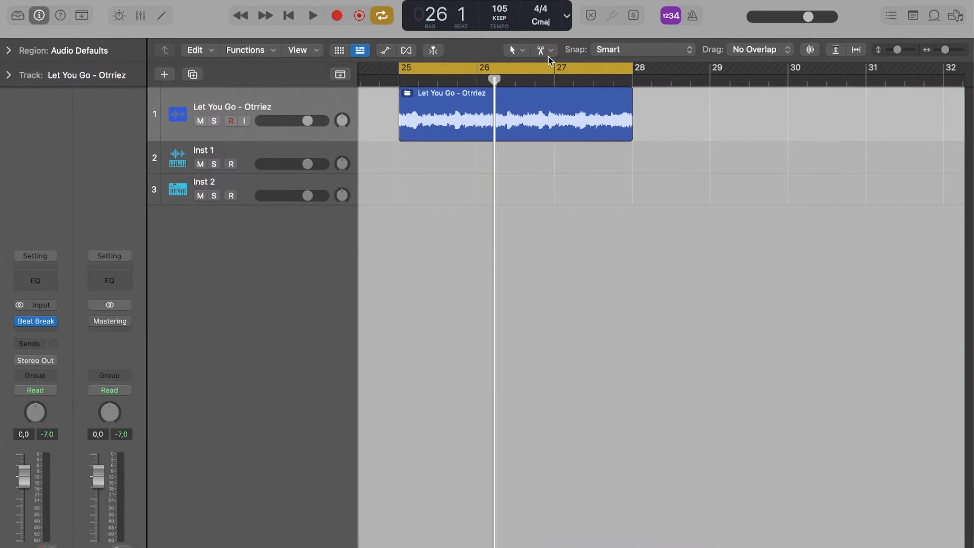
# Choose the Slip Tool and slip the audio content within the Let You Go - Otrriez region
pyautogui.click(549, 56)
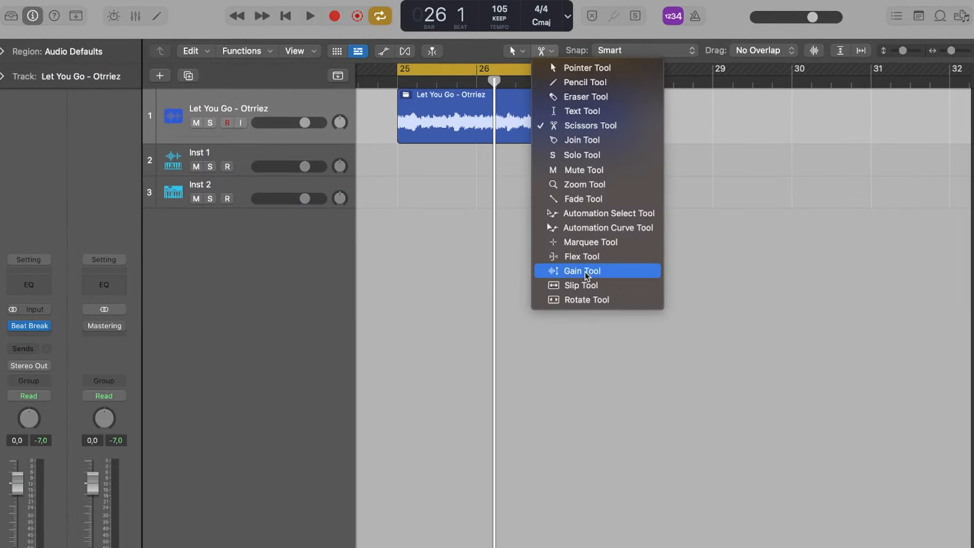
pyautogui.click(583, 286)
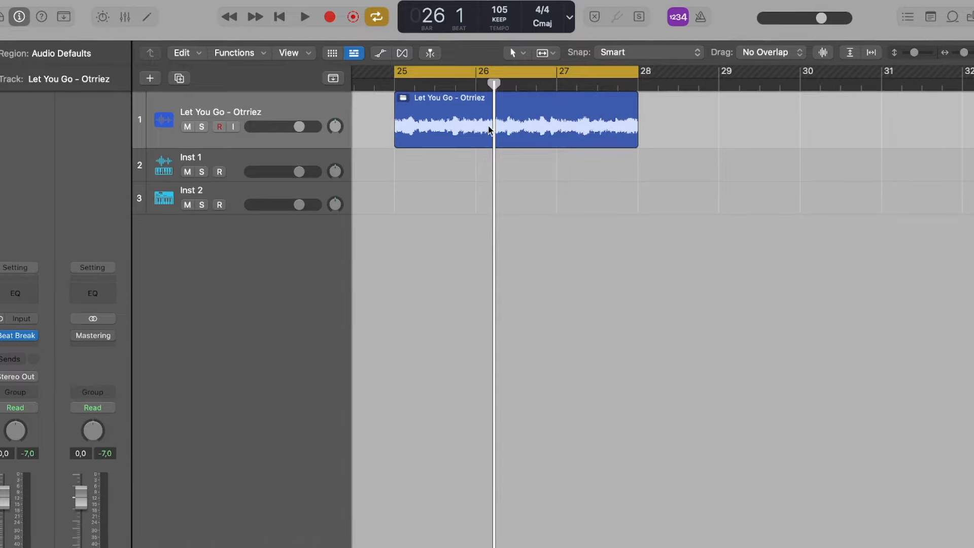
pyautogui.moveTo(493, 133); pyautogui.dragTo(492, 152)
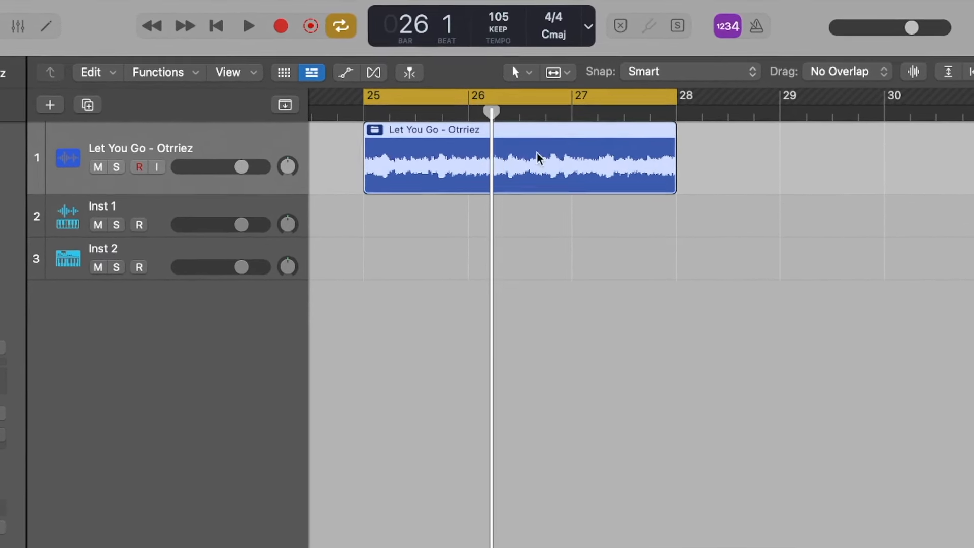
# Switch to the Rotate Tool and rotate the audio content forward within the Let You Go - Otrriez region
pyautogui.click(561, 75)
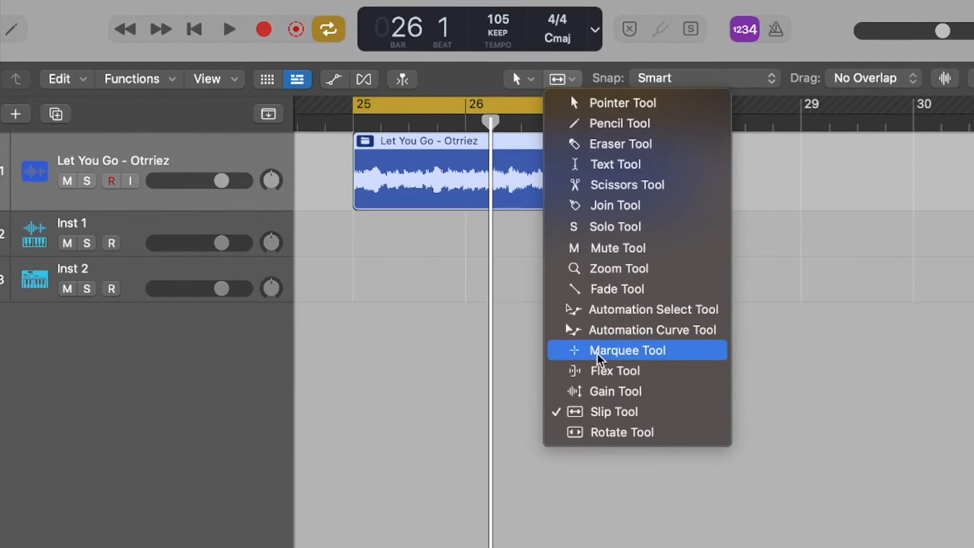
pyautogui.click(599, 432)
pyautogui.moveTo(471, 202); pyautogui.dragTo(618, 207)
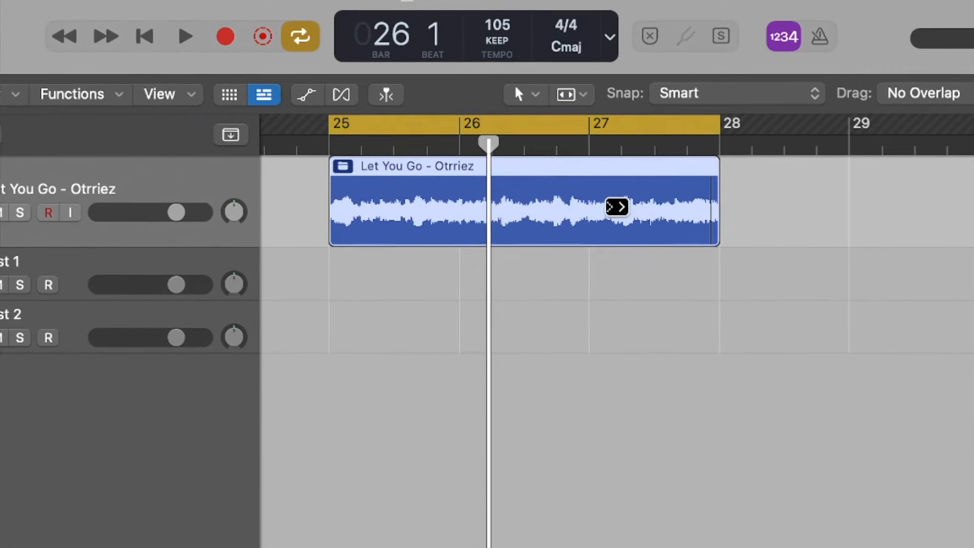
# Set the audio recording bit depth to 32-bit float in the recording settings and move the settings window aside
pyautogui.moveTo(68, 15)
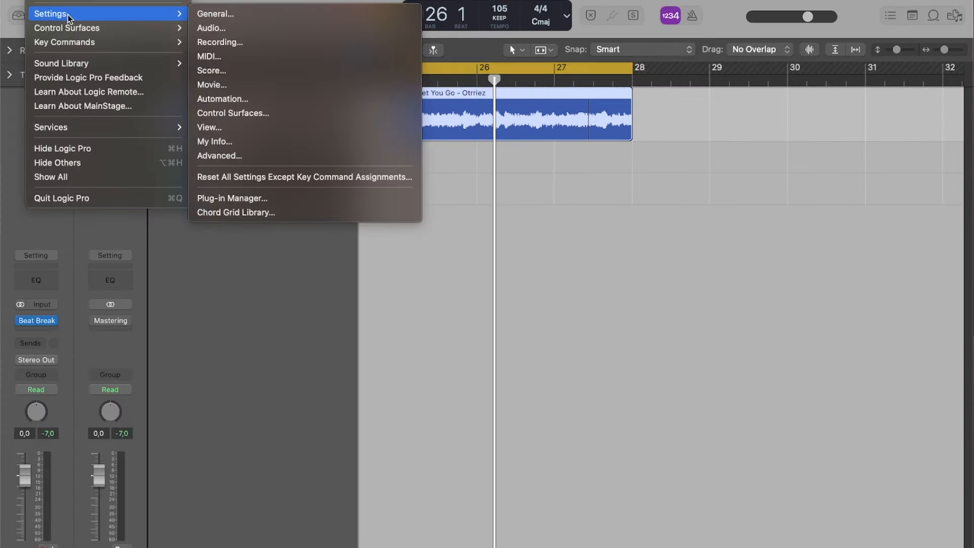
pyautogui.click(253, 27)
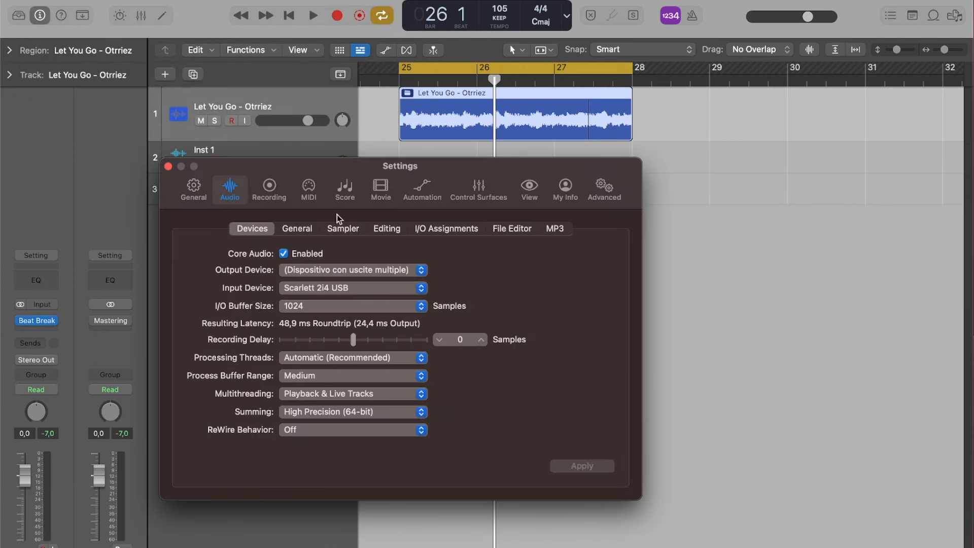
pyautogui.click(270, 191)
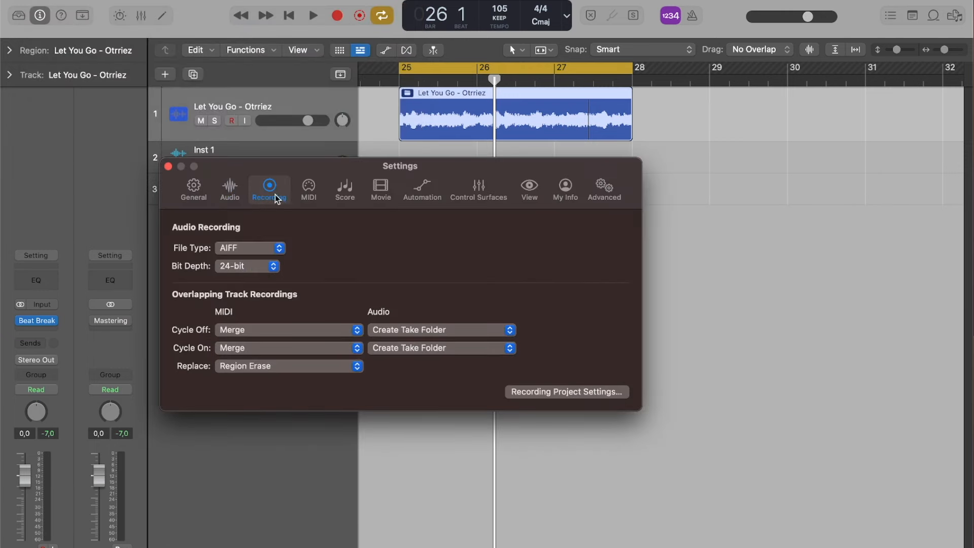
pyautogui.click(274, 267)
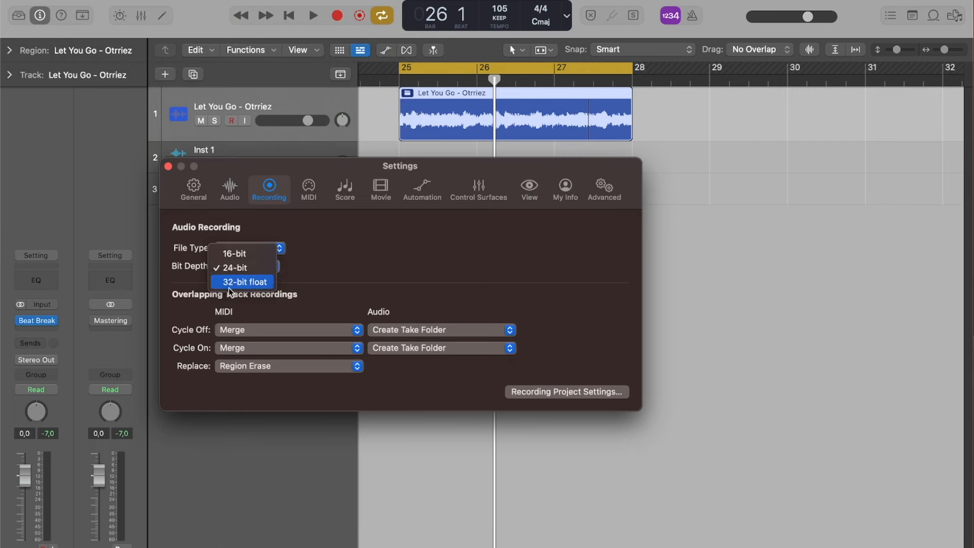
pyautogui.click(244, 282)
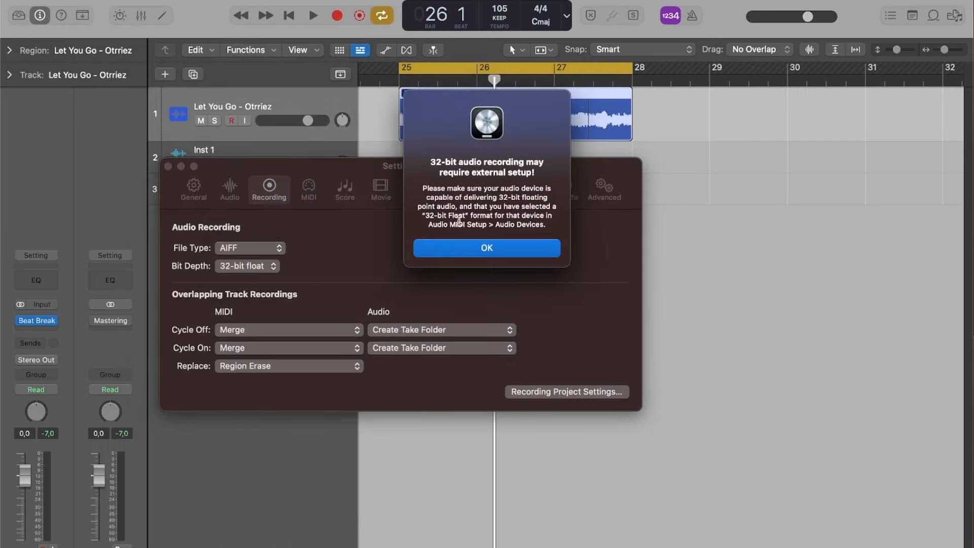
pyautogui.click(481, 250)
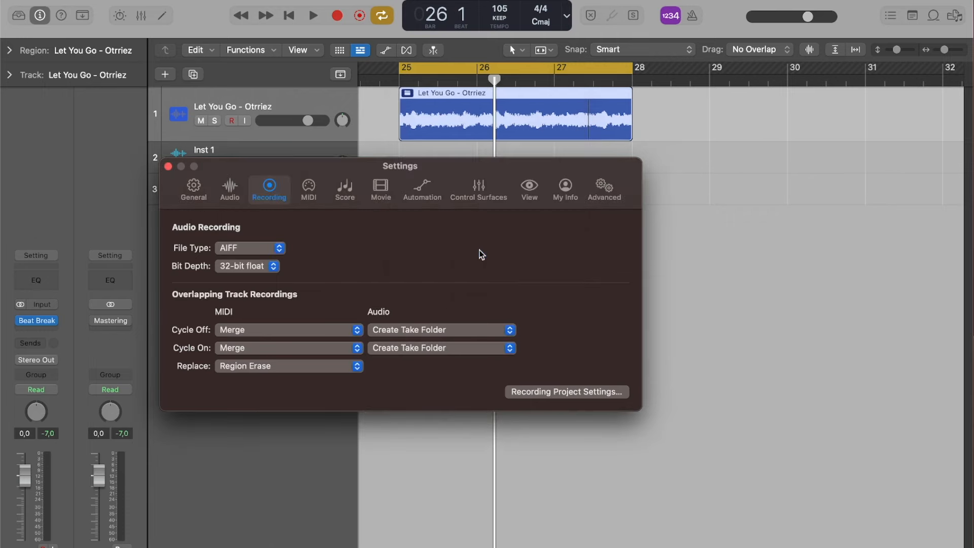
pyautogui.moveTo(452, 172); pyautogui.dragTo(670, 171)
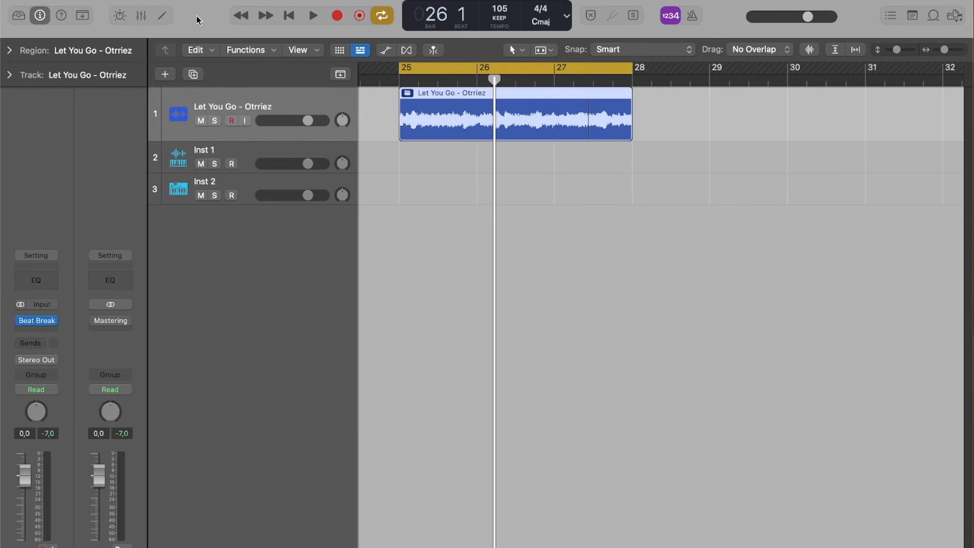
pyautogui.click(53, 1)
pyautogui.moveTo(59, 14)
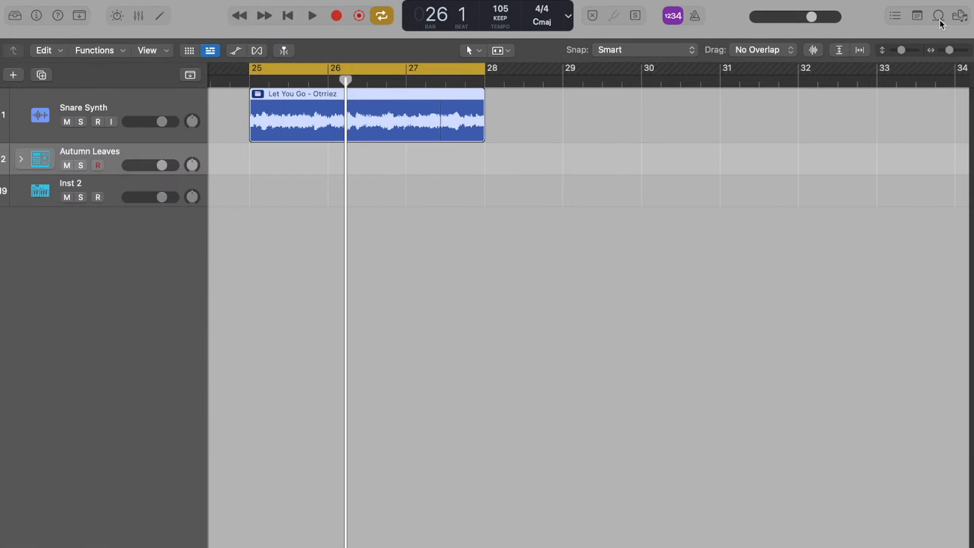
# Show the Loop Browser and filter the loops to the Hybrid Textures sound pack
pyautogui.click(938, 17)
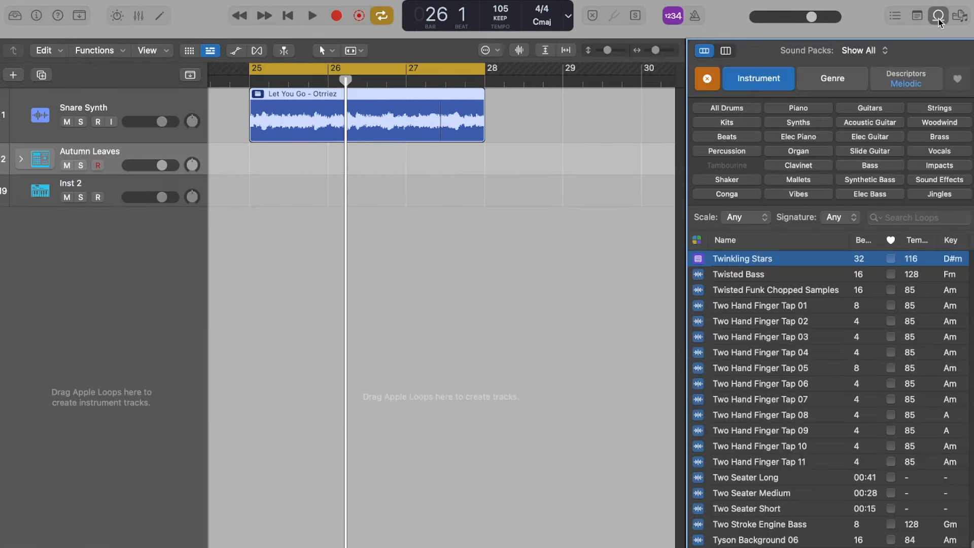
pyautogui.click(874, 50)
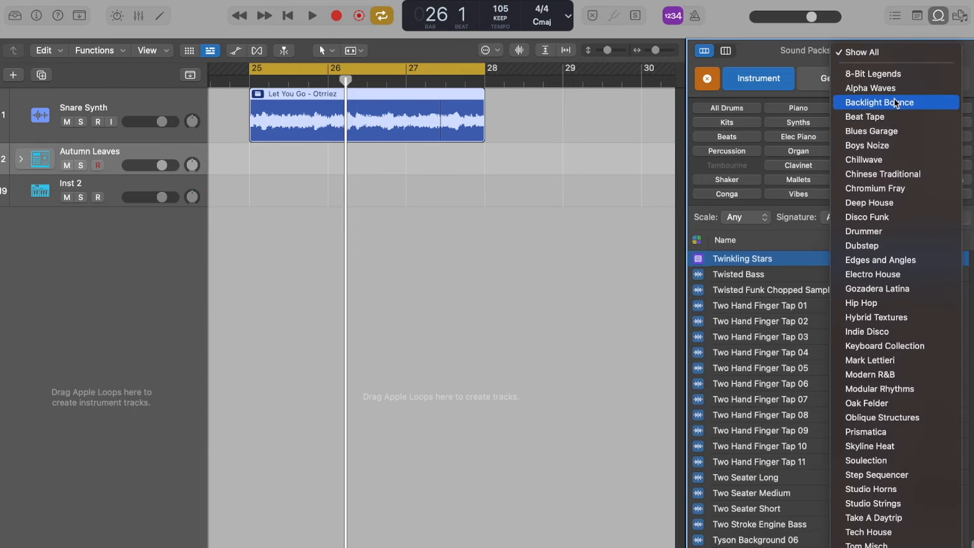
pyautogui.scroll(-3, 913, 262)
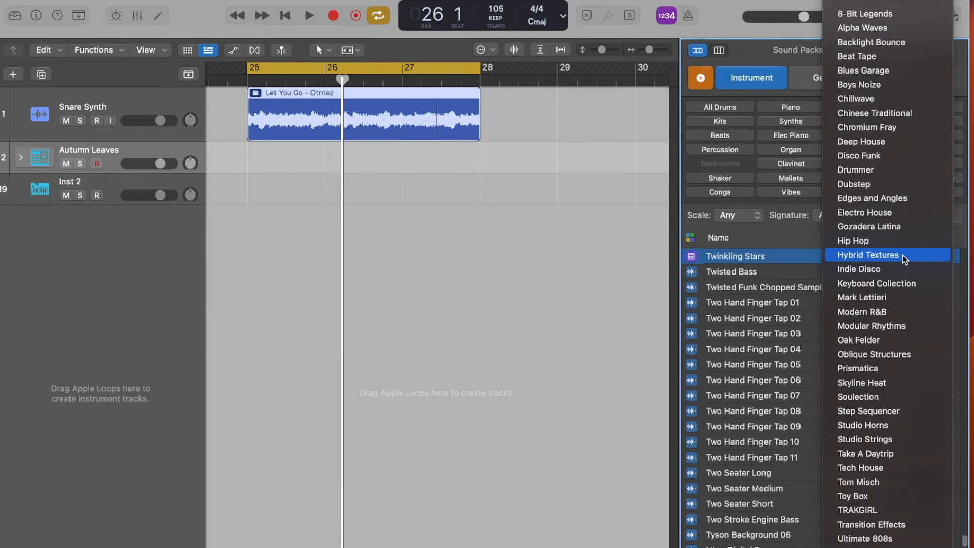
pyautogui.click(905, 259)
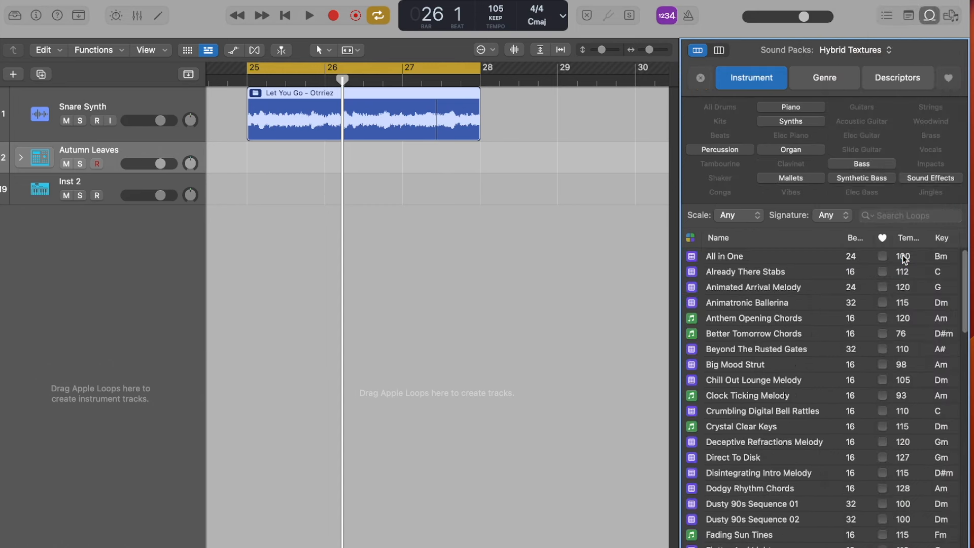
# Preview the Hybrid Textures loops one after another, from All in One to Chill Out Lounge Melody
pyautogui.click(713, 257)
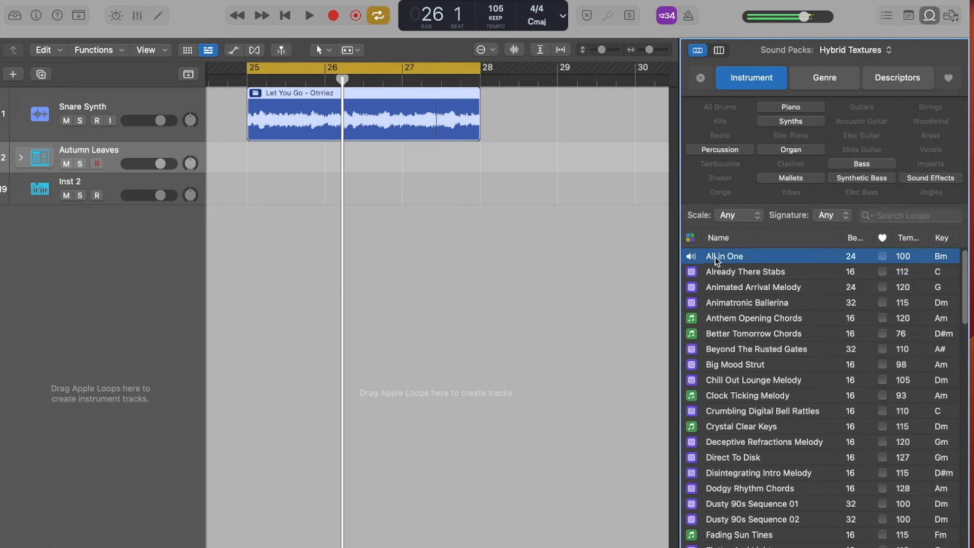
pyautogui.click(774, 274)
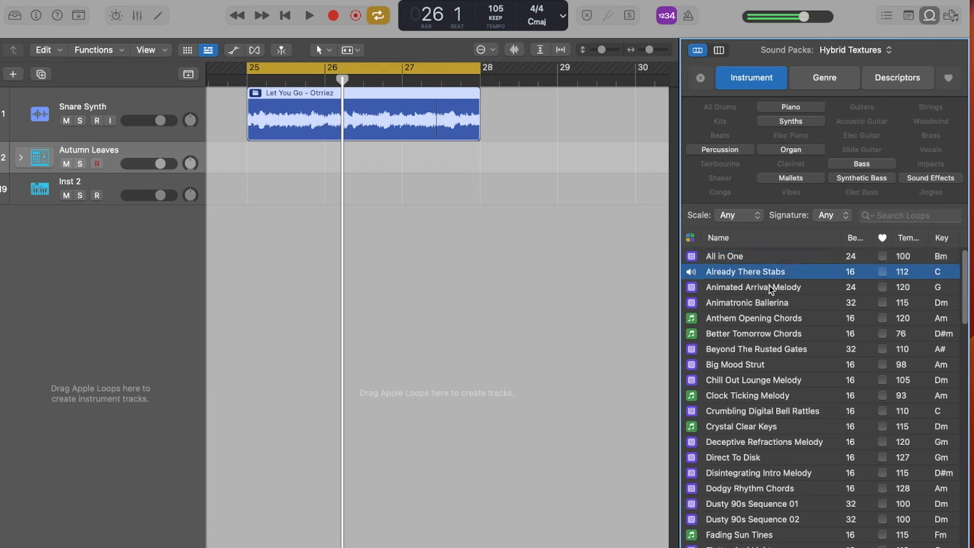
pyautogui.click(771, 288)
pyautogui.click(764, 304)
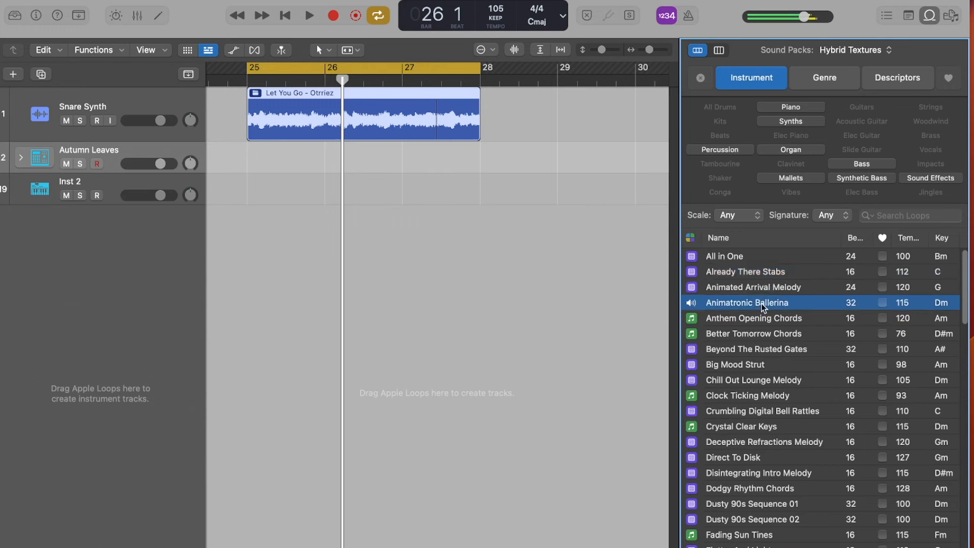
pyautogui.click(760, 319)
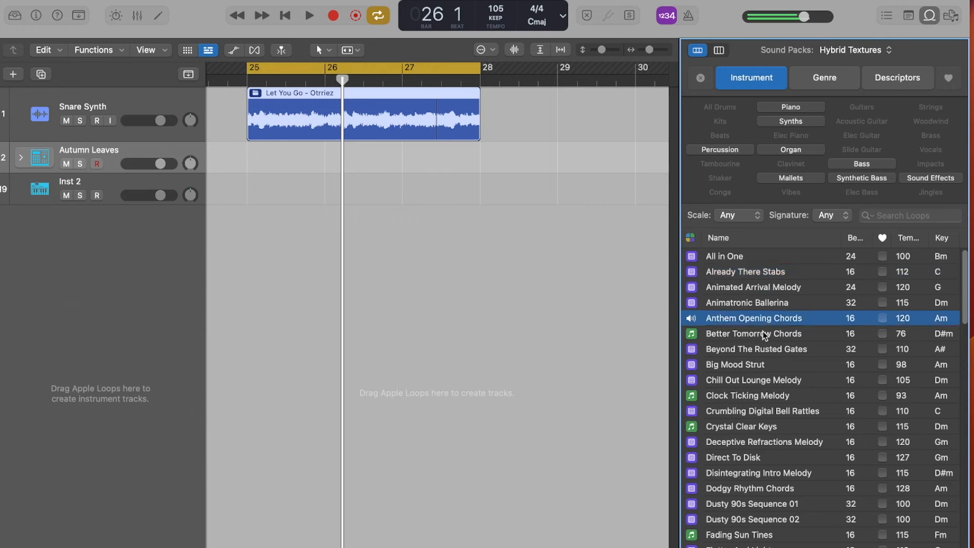
pyautogui.click(765, 335)
pyautogui.click(766, 350)
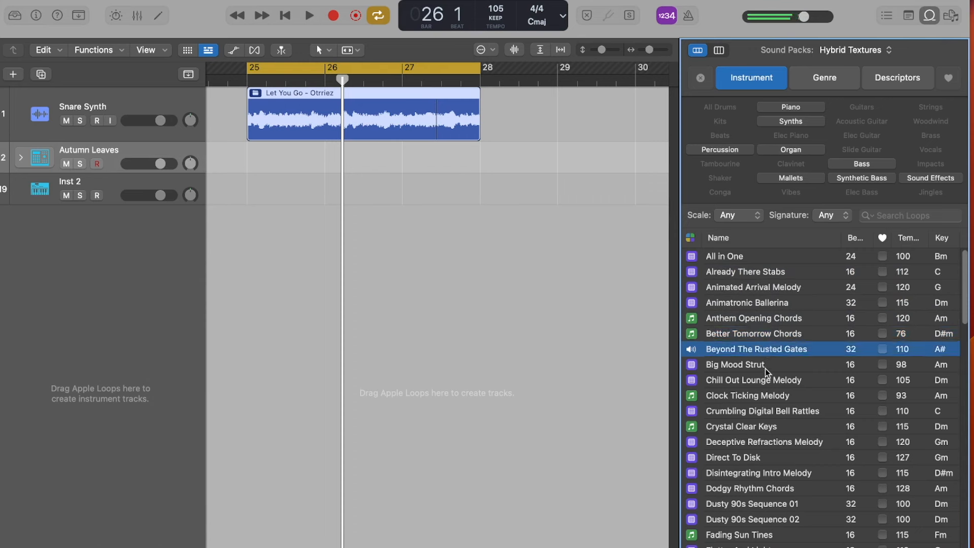
pyautogui.click(766, 366)
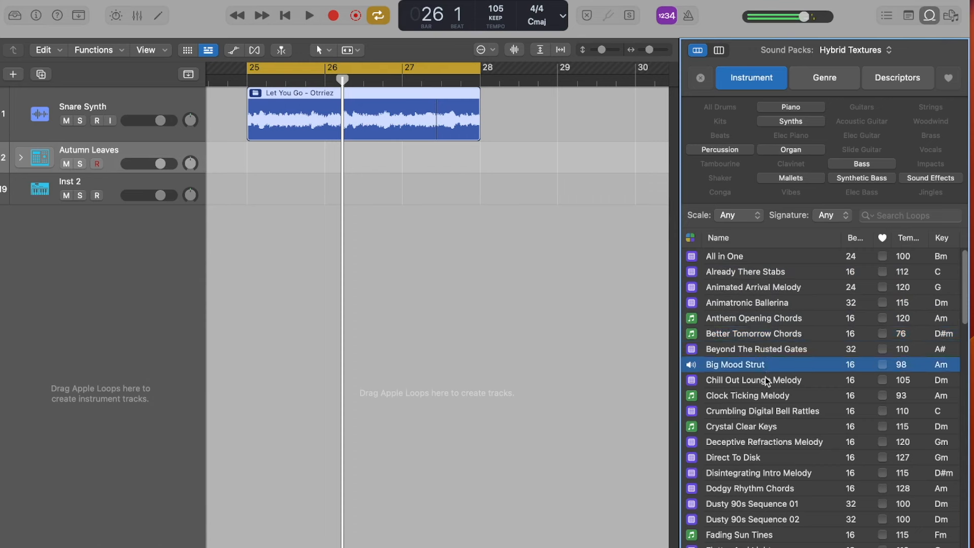
pyautogui.click(767, 381)
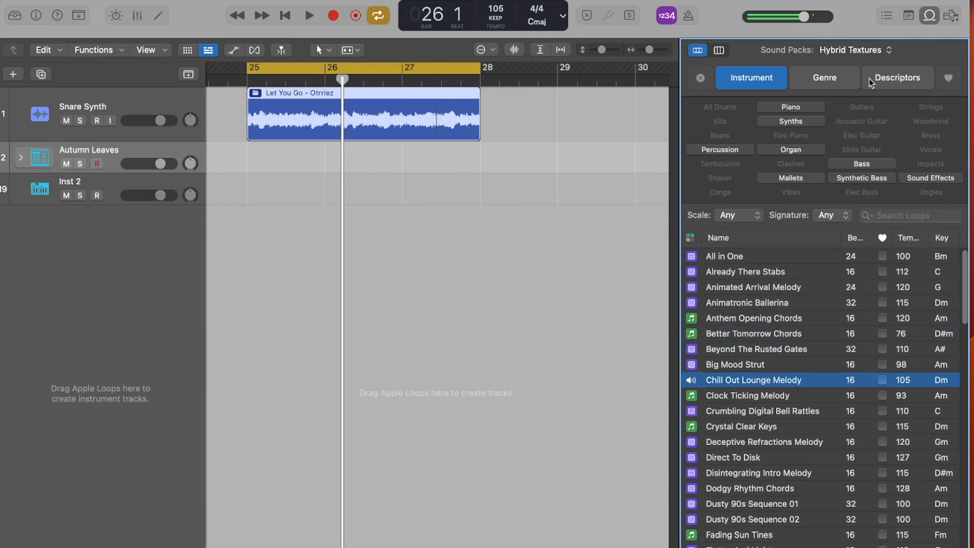
pyautogui.click(869, 53)
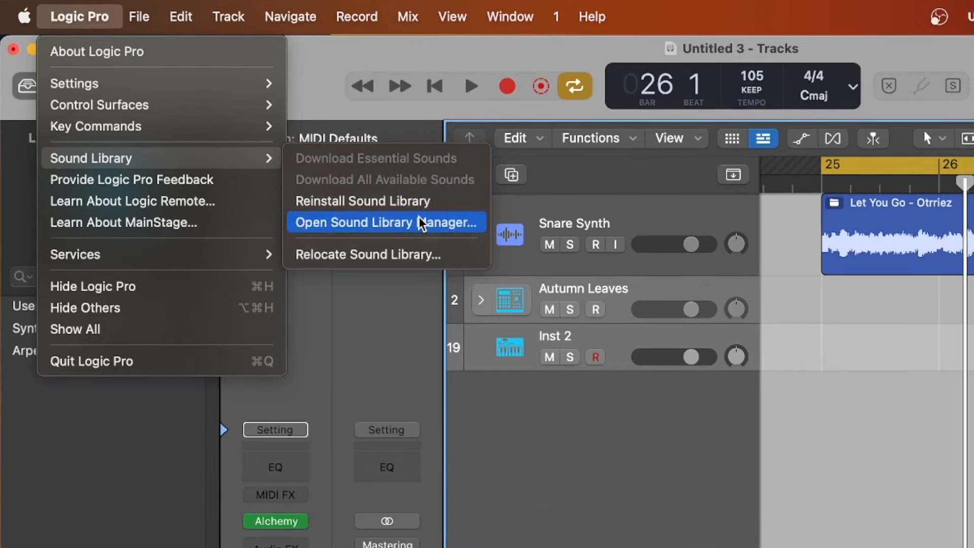
# Open the Sound Library Manager and expand Sound Packs to examine the individual packs and their installation status
pyautogui.click(430, 224)
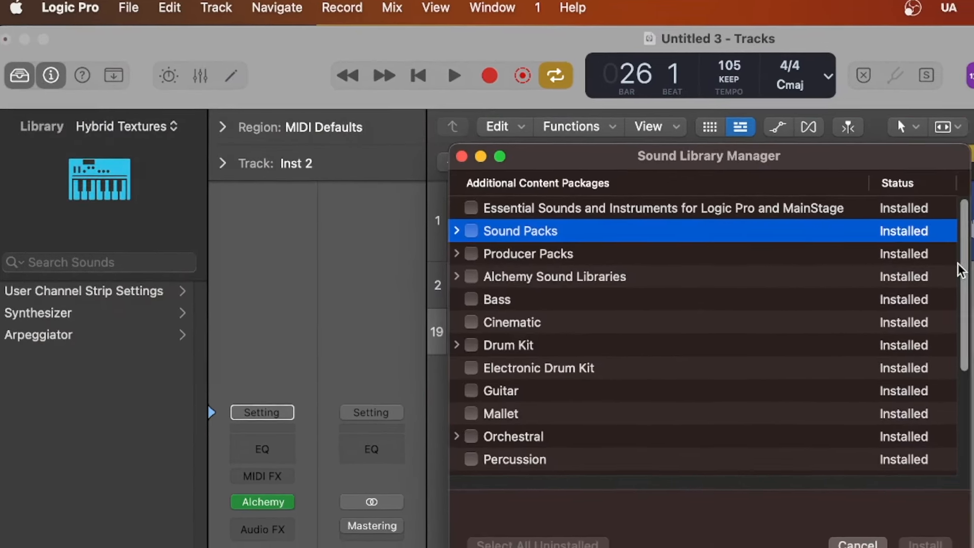
pyautogui.scroll(-5, 958, 268)
pyautogui.moveTo(932, 323); pyautogui.dragTo(919, 234)
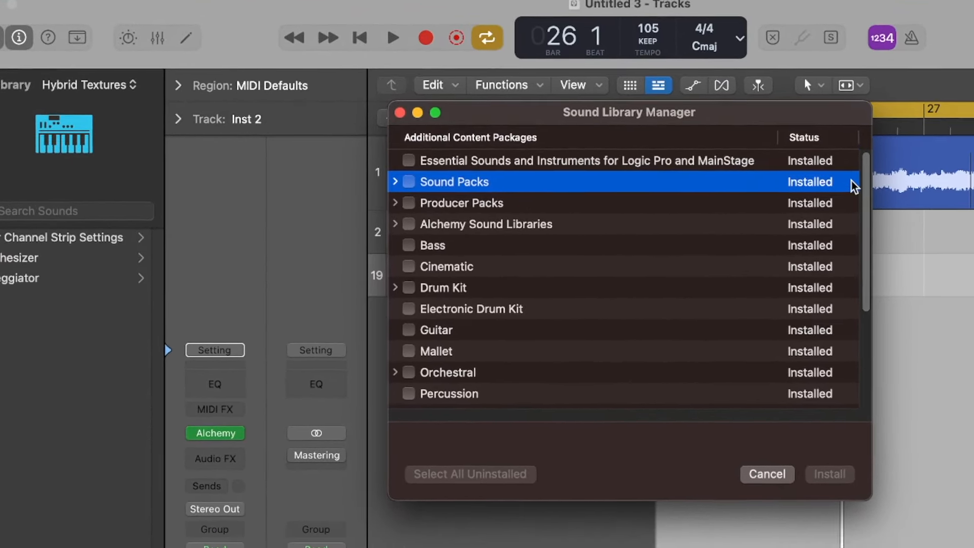
pyautogui.click(403, 188)
pyautogui.moveTo(830, 160); pyautogui.dragTo(831, 177)
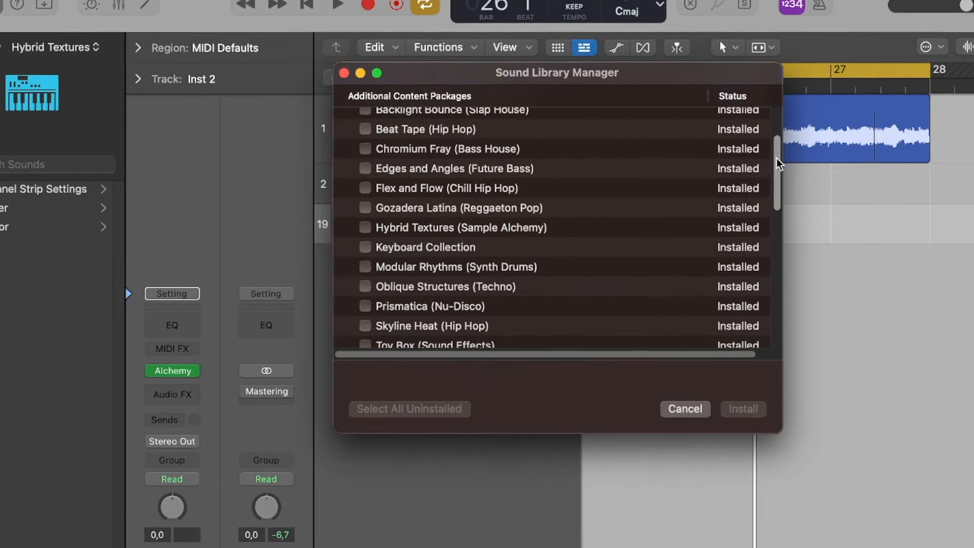